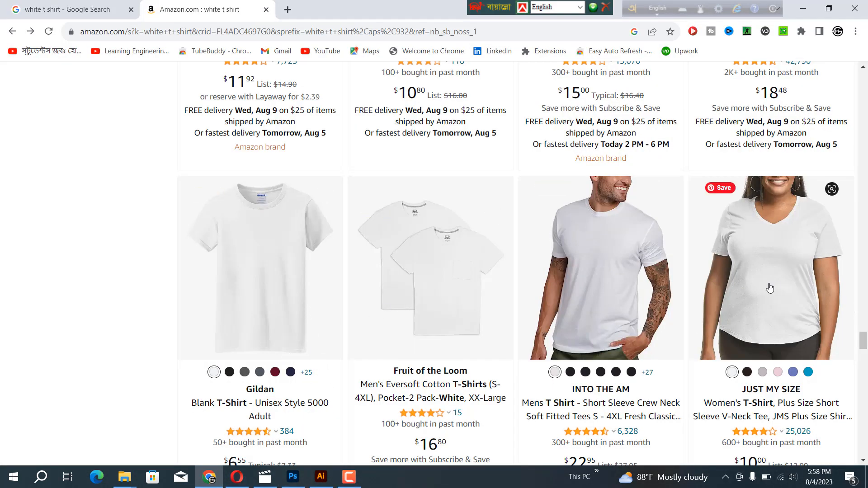
Copy the product image of the Hanes women's oversized white T-shirt from the Amazon results.
scroll(658, 340, "up", 3)
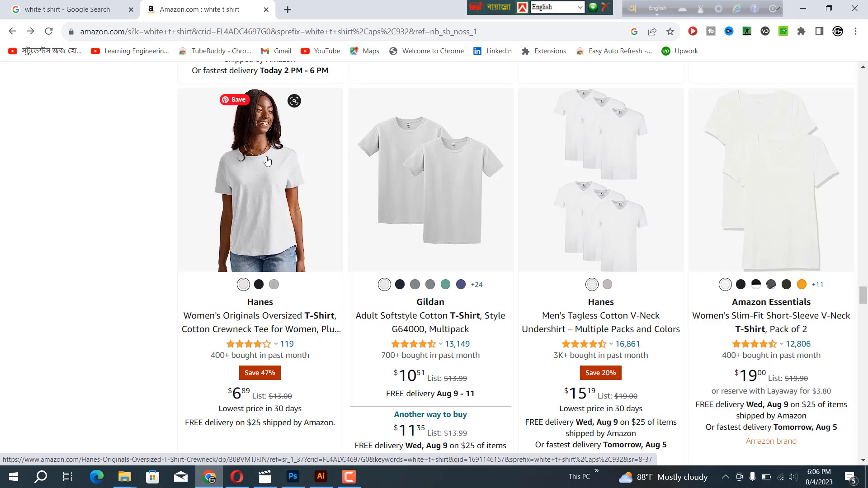
right_click(267, 161)
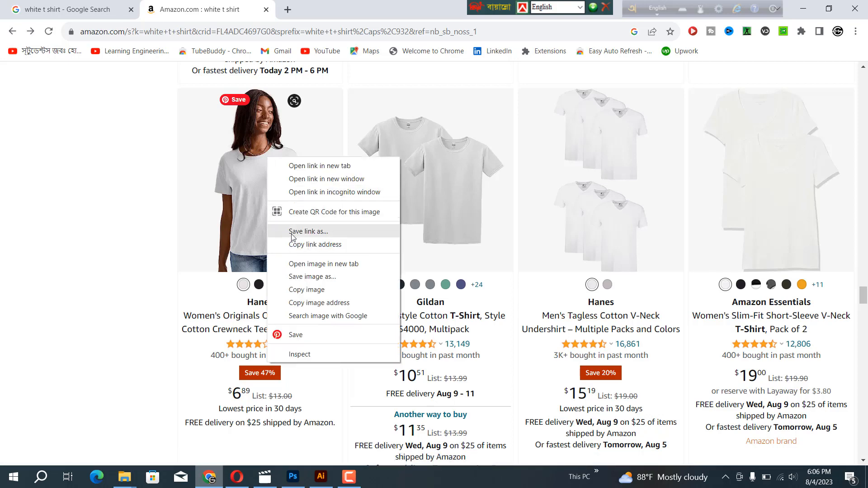
left_click(301, 295)
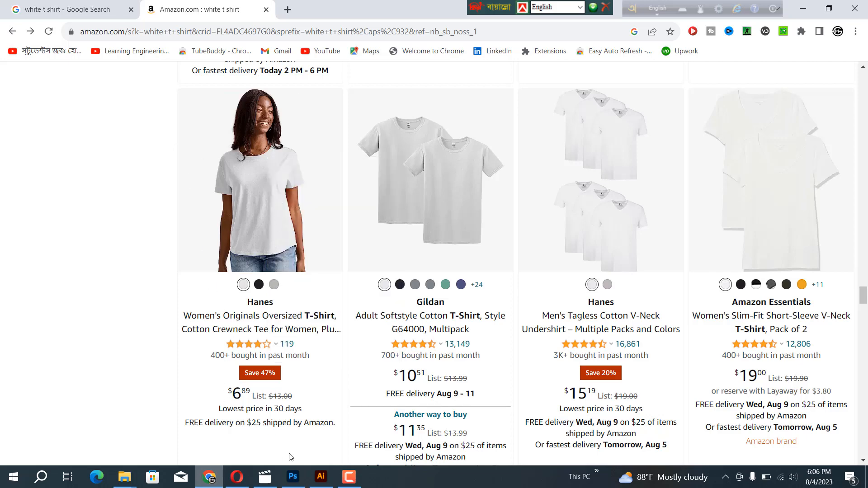
Switch to Photoshop and create a new document 4500 px wide by 5400 px high at 150 pixels/inch.
left_click(293, 477)
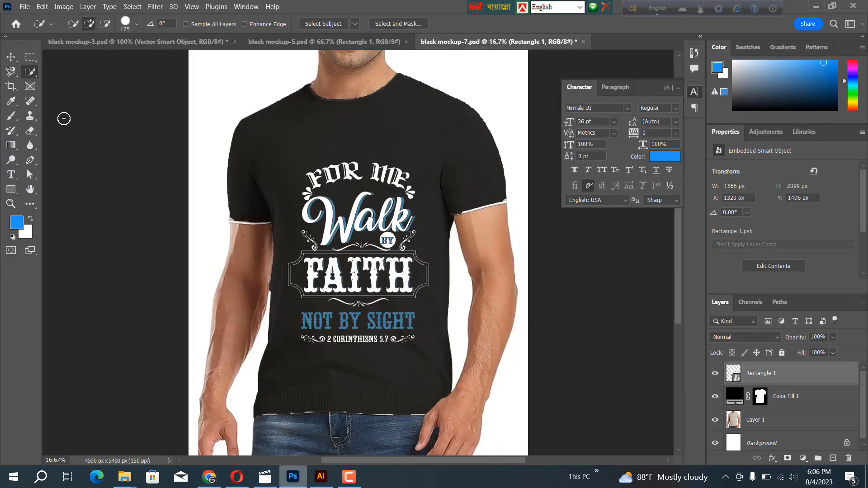
left_click(24, 7)
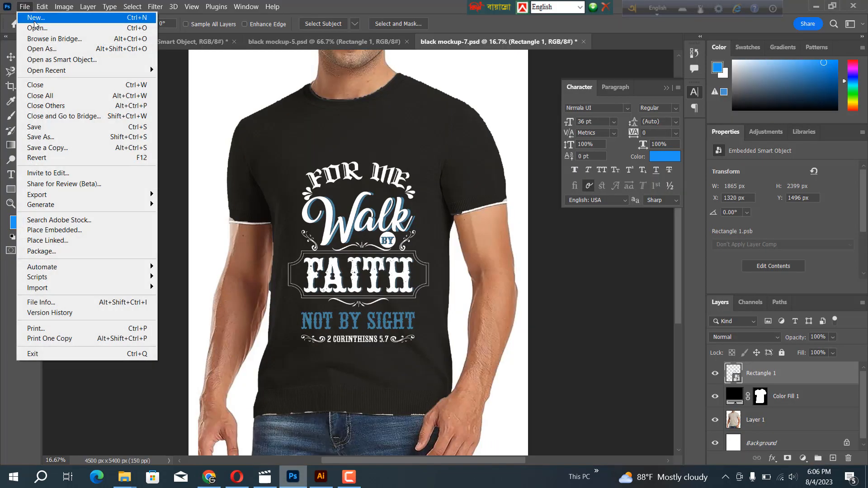
left_click(36, 18)
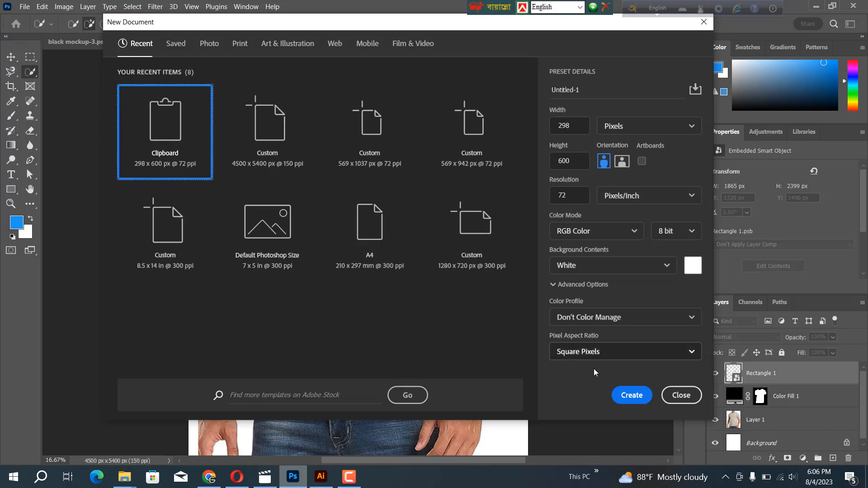
left_click(571, 127)
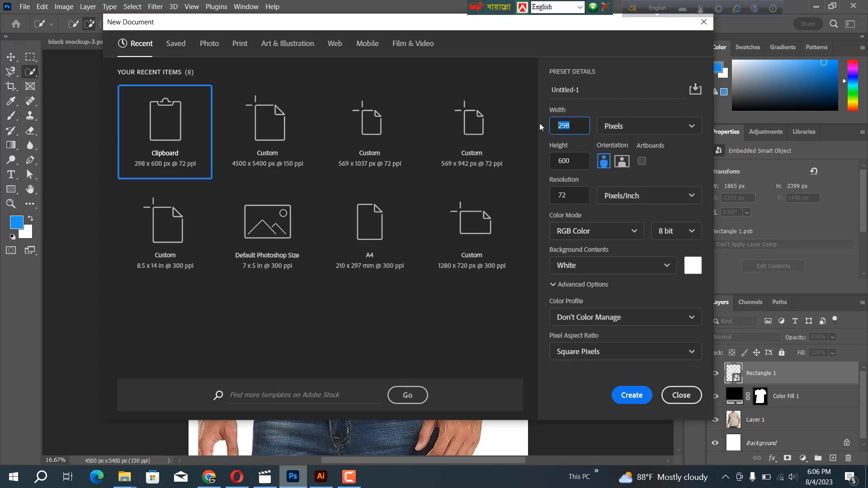
type("4500")
key("Tab")
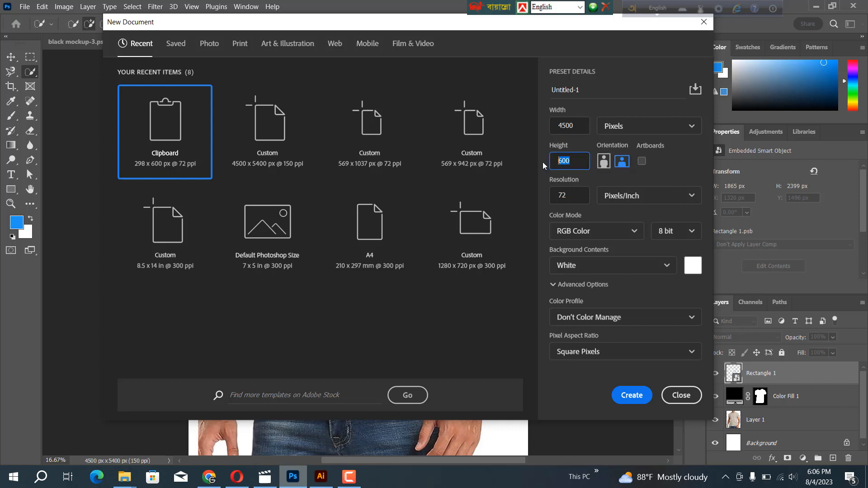
type("5400")
left_click_drag(573, 194, 550, 195)
type("150")
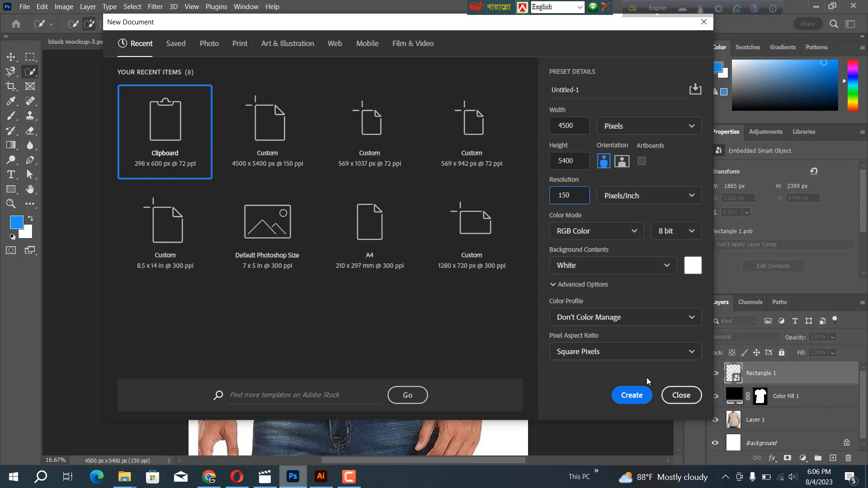
left_click(631, 396)
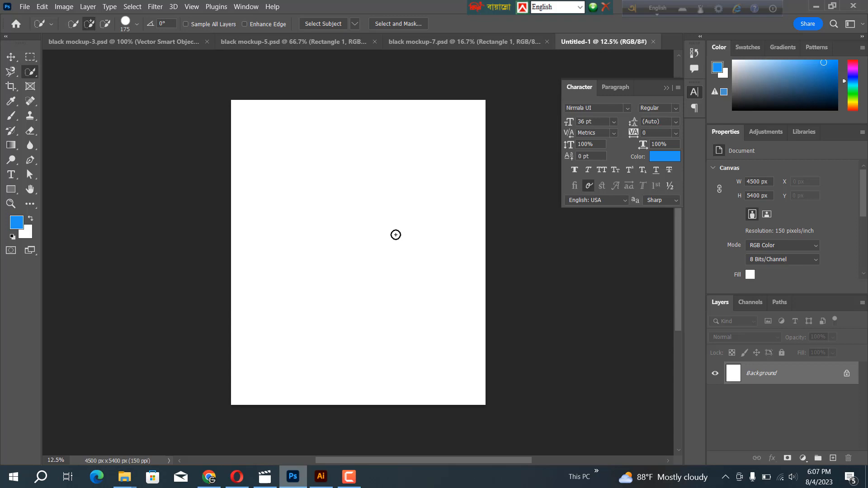
Paste the copied T-shirt photo and stretch it to about 4278 x 5400 px to fill the canvas.
key("ctrl+v")
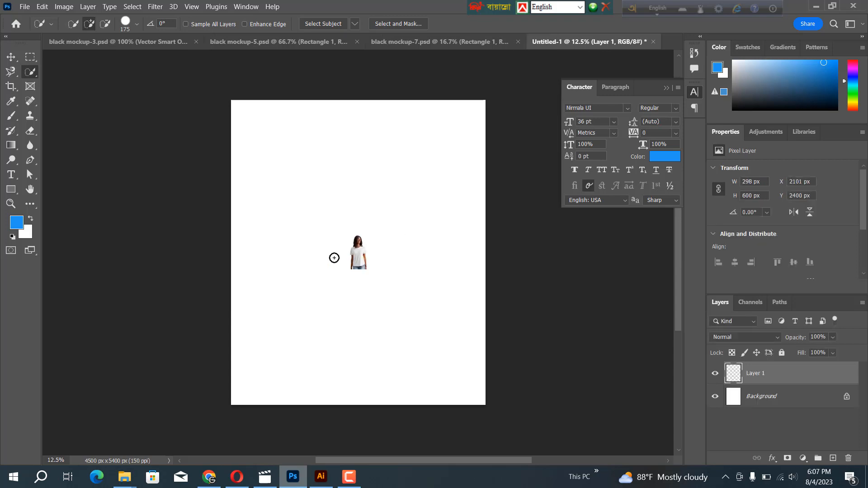
key("ctrl+t")
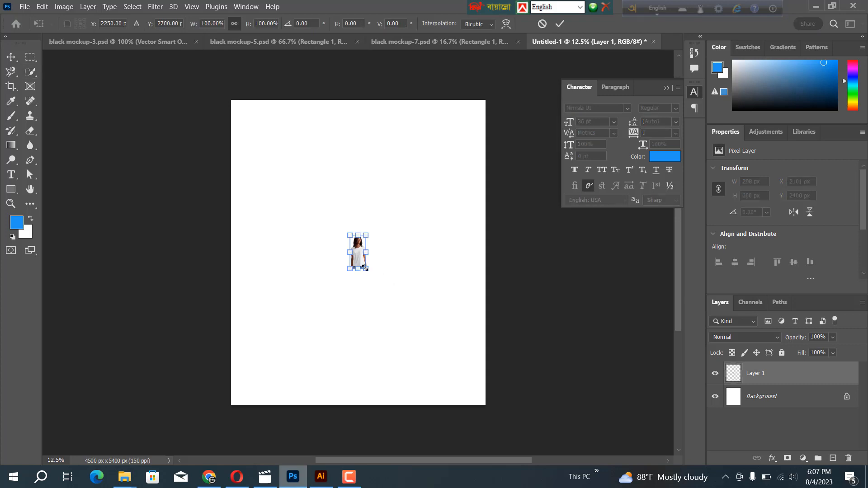
left_click_drag(365, 268, 478, 404)
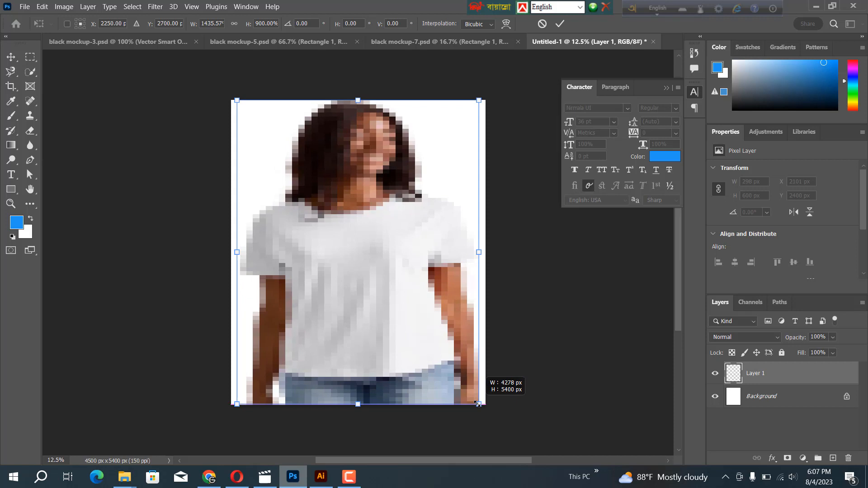
left_click_drag(478, 403, 478, 403)
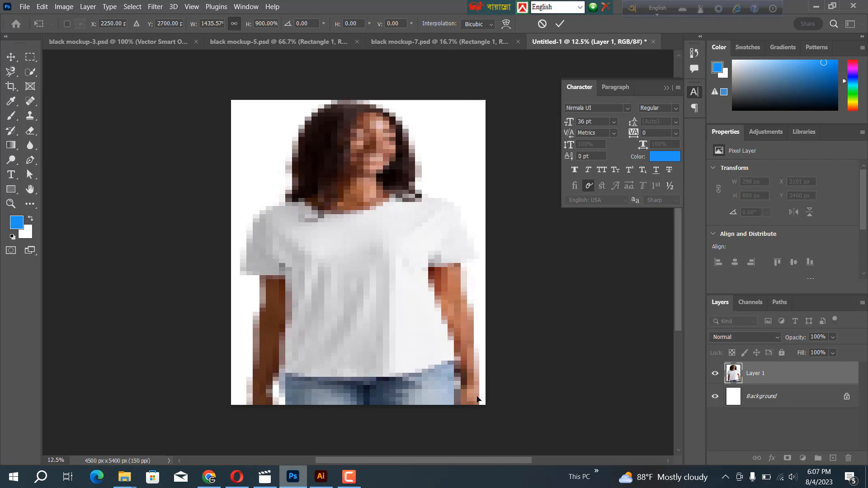
key("Return")
Select only the white T-shirt with the Quick Selection tool, subtracting the white background beside the woman's head and shoulder.
key("w")
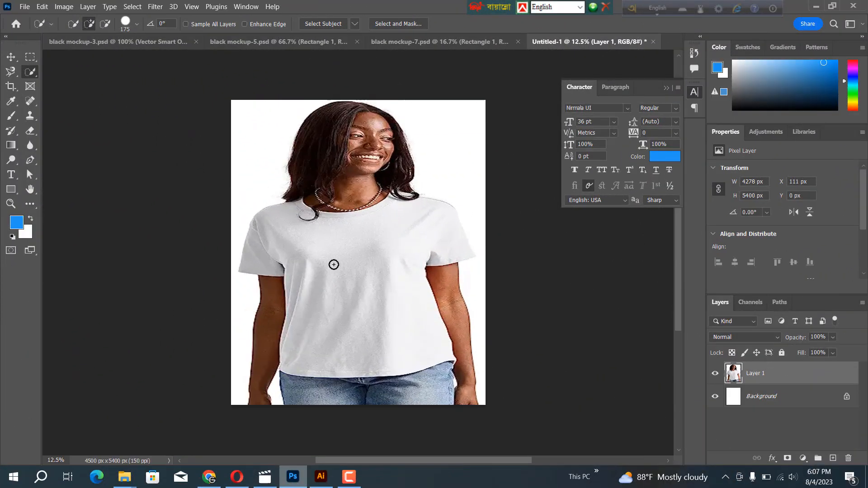
left_click(18, 74)
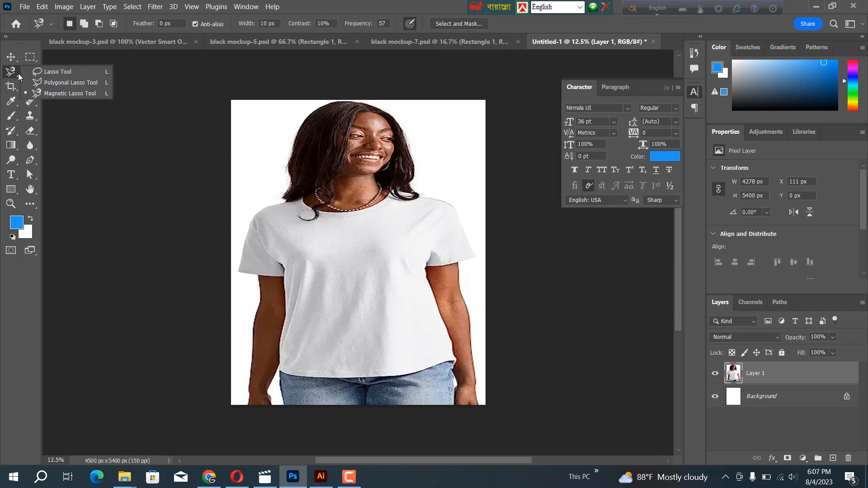
left_click(171, 87)
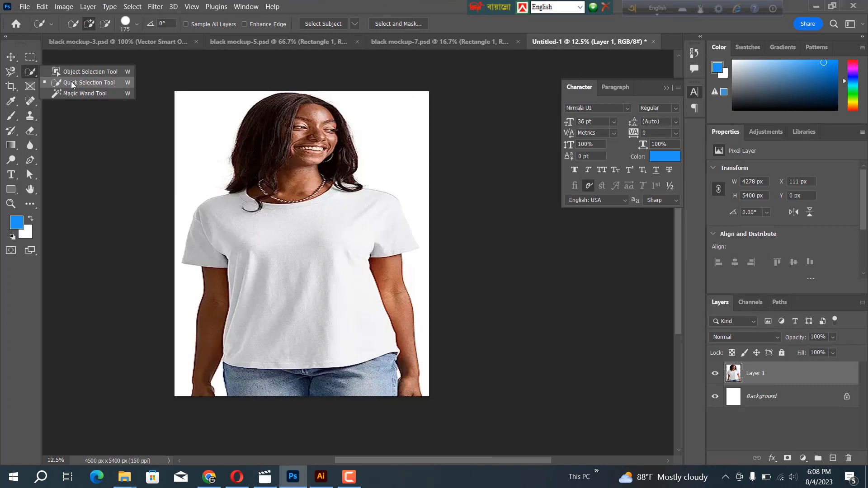
left_click(72, 83)
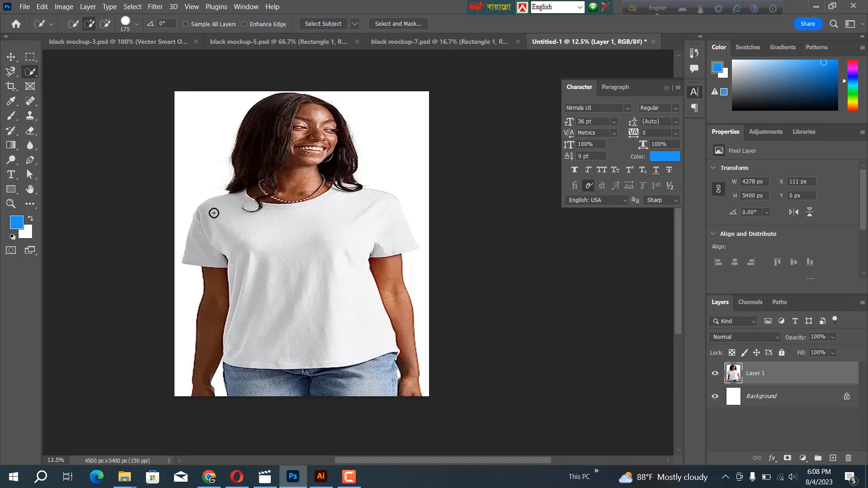
mouse_move(213, 209)
left_mouse_down()
mouse_move(250, 228)
mouse_move(296, 232)
mouse_move(310, 221)
mouse_move(326, 240)
left_mouse_up()
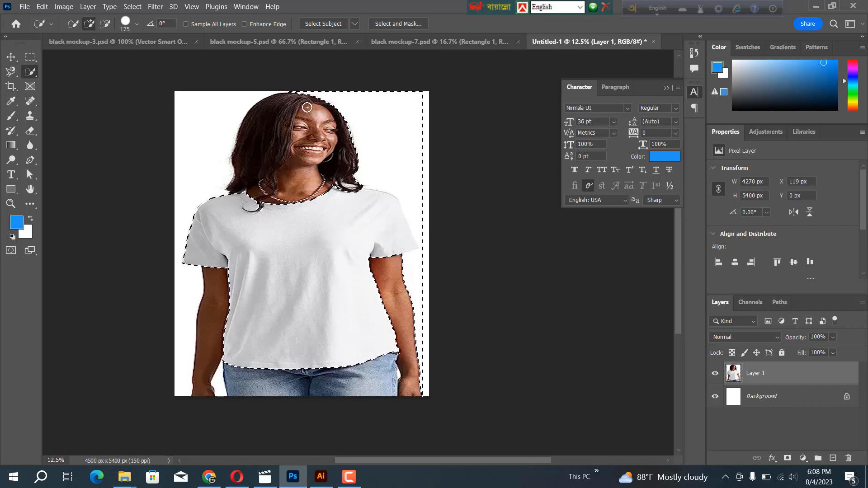
left_click_drag(287, 83, 341, 136, "alt")
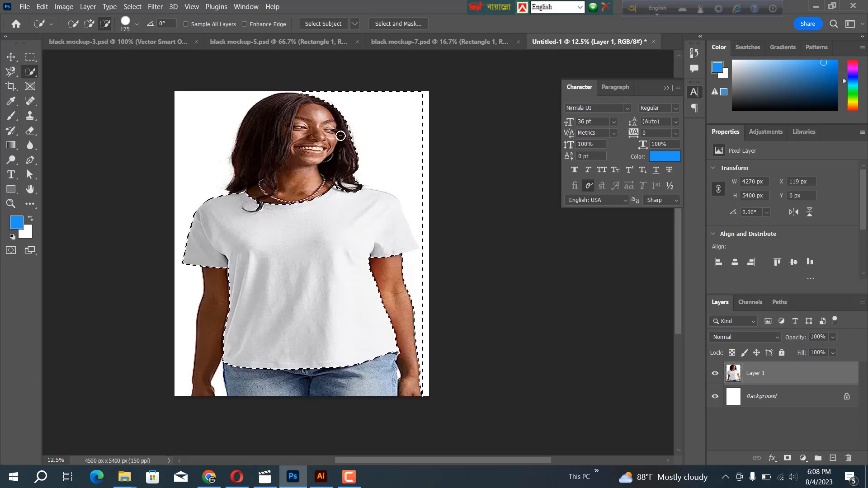
mouse_move(313, 83)
left_mouse_down()
mouse_move(354, 107)
mouse_move(386, 157)
mouse_move(434, 194)
mouse_move(422, 220)
left_mouse_up()
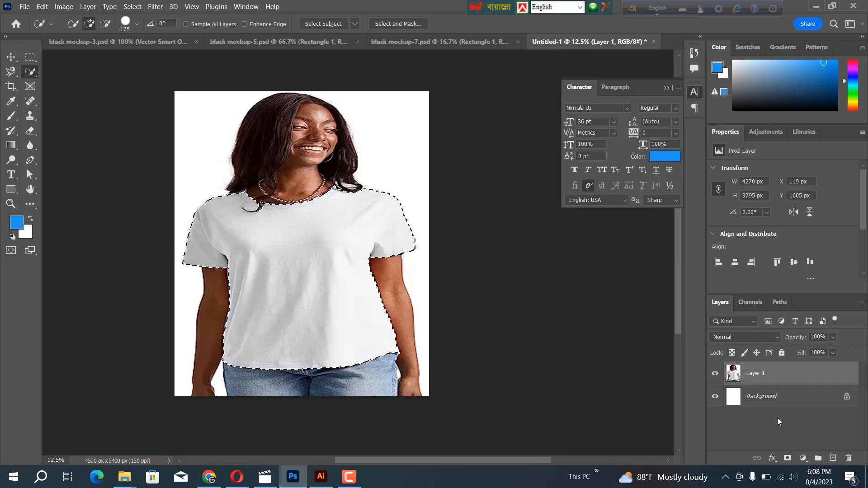
Add a Solid Color fill layer over the selected T-shirt in near-black 0c0d0d.
left_click(803, 459)
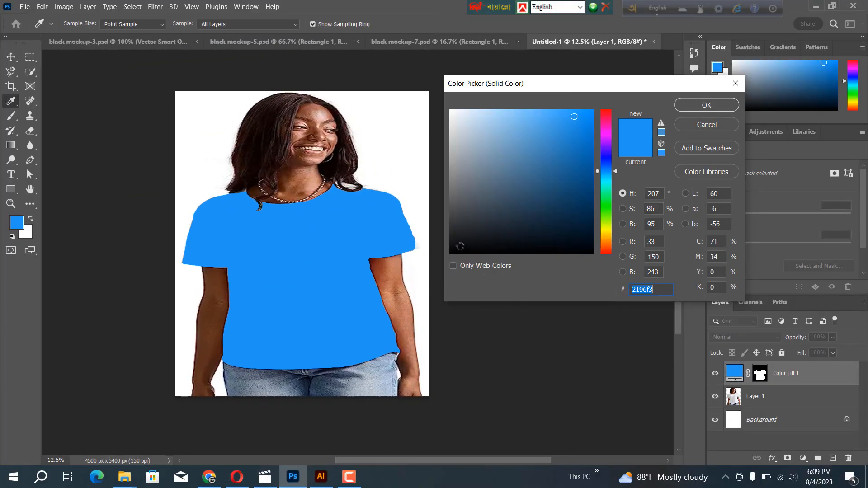
left_click(459, 245)
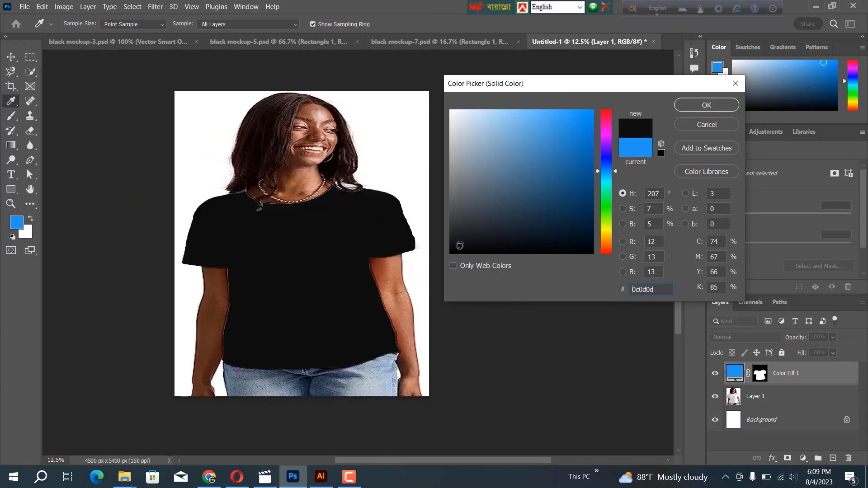
left_click(697, 107)
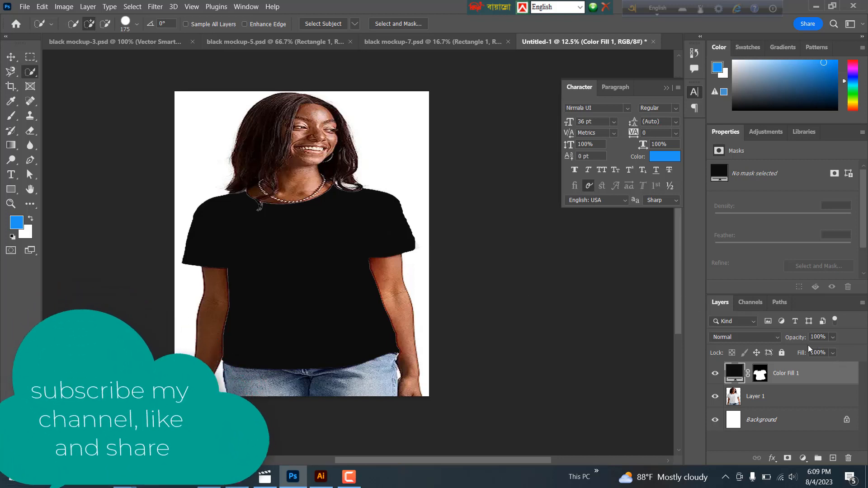
Try the black fill layer at 80 and 82 percent opacity, and return it to 100 percent.
left_click(832, 338)
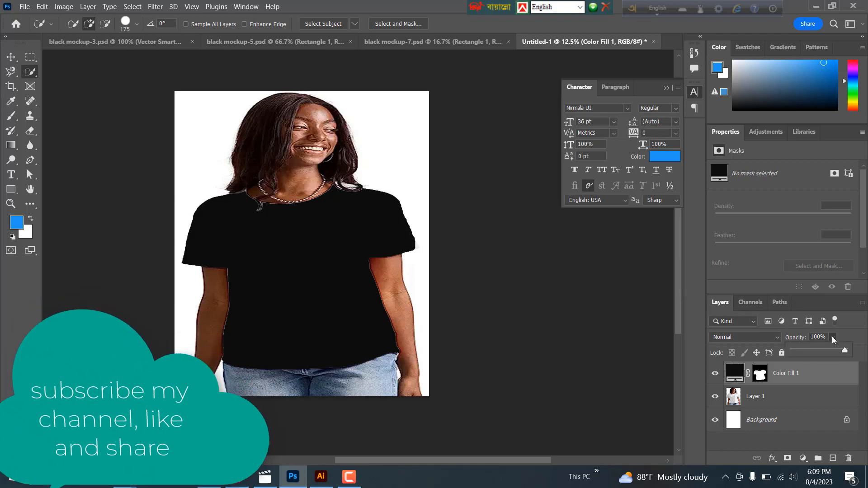
left_click_drag(847, 352, 836, 352)
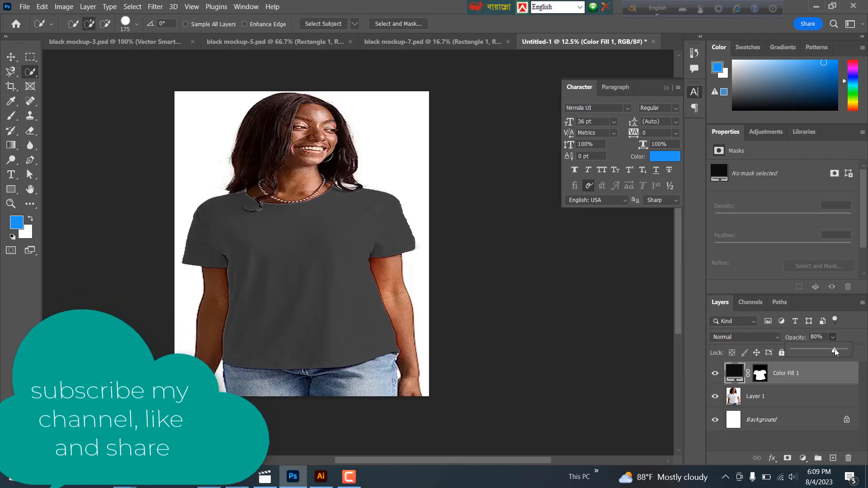
left_click_drag(835, 349, 836, 349)
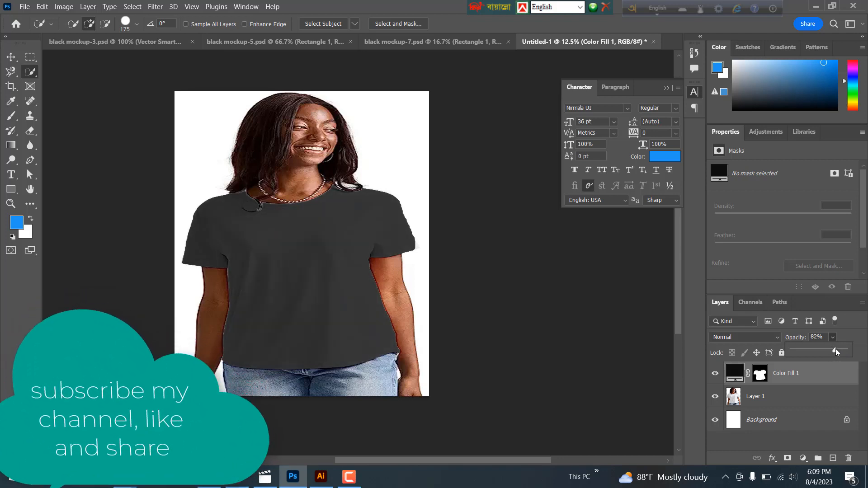
left_click_drag(835, 349, 840, 351)
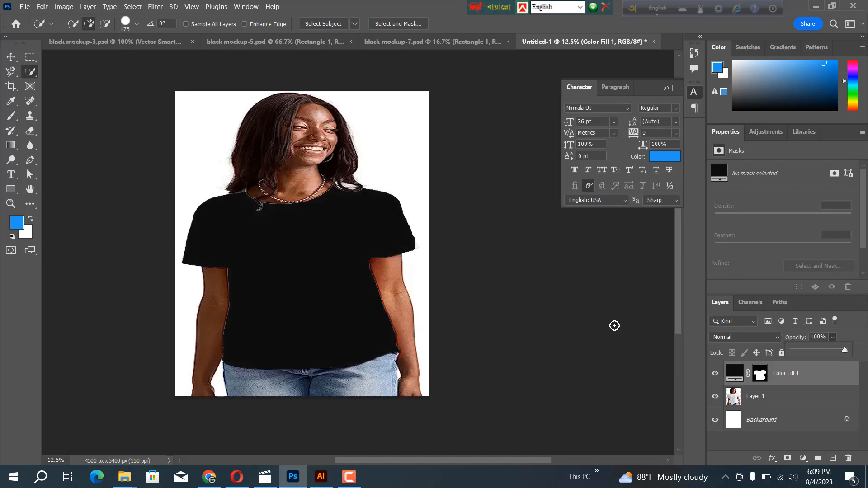
left_click(700, 393)
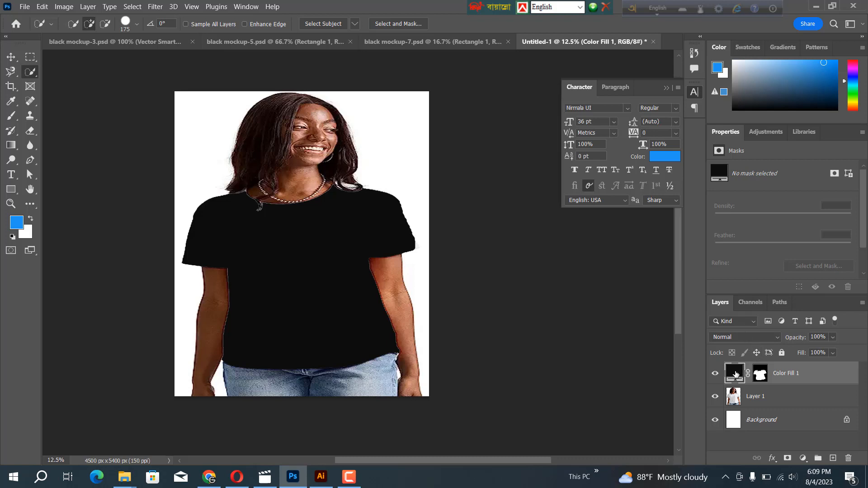
Try blue, maroon, olive, brown and vivid blue 1f12c8 as the T-shirt's Solid Color fill, and discard the colour change.
double_click(736, 375)
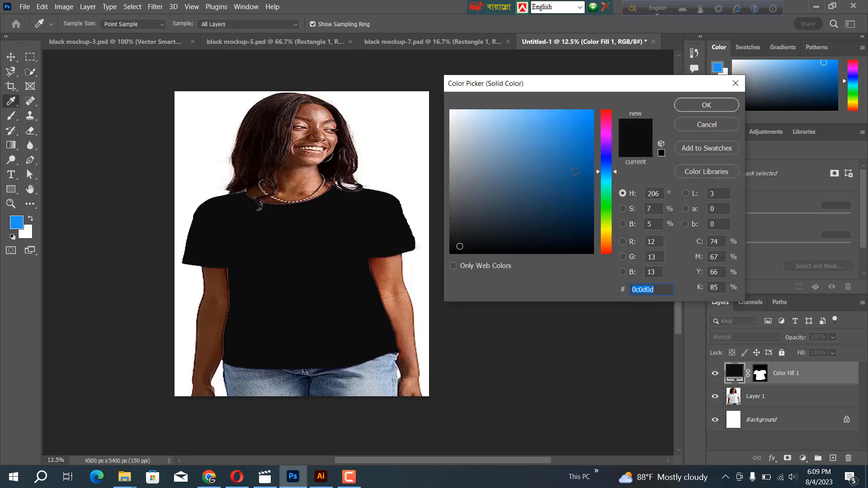
left_click(574, 172)
left_click(566, 134)
left_click(586, 182)
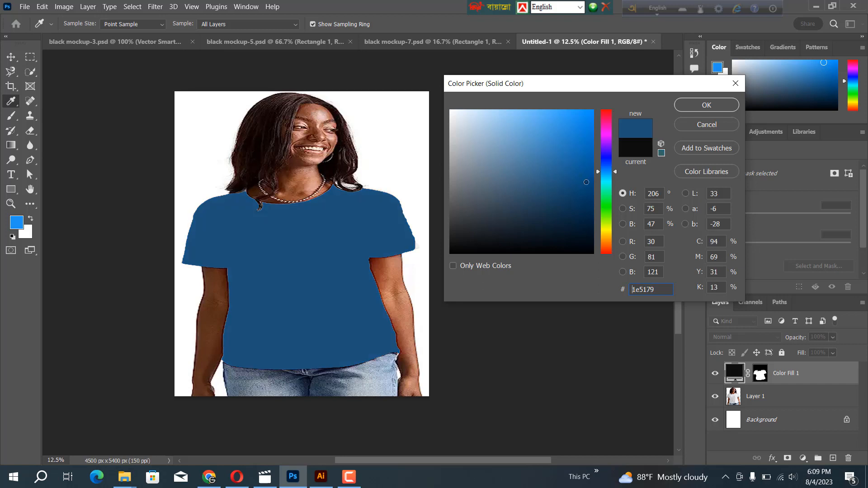
left_click(607, 119)
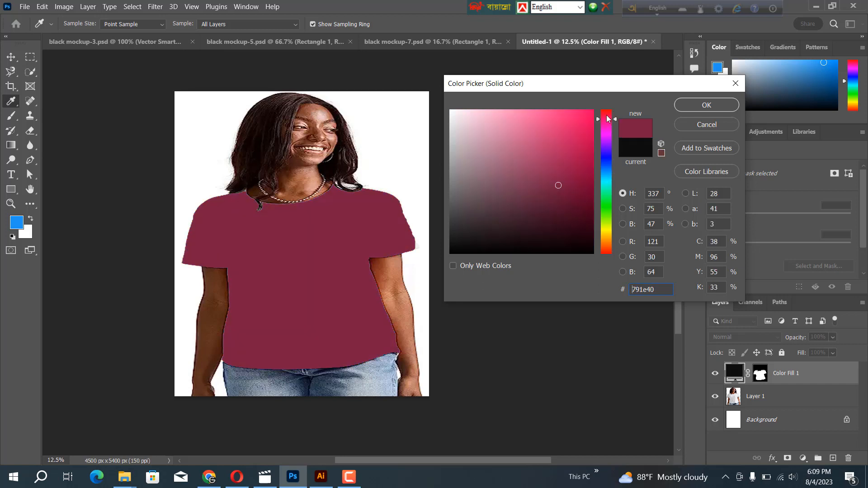
left_click(609, 232)
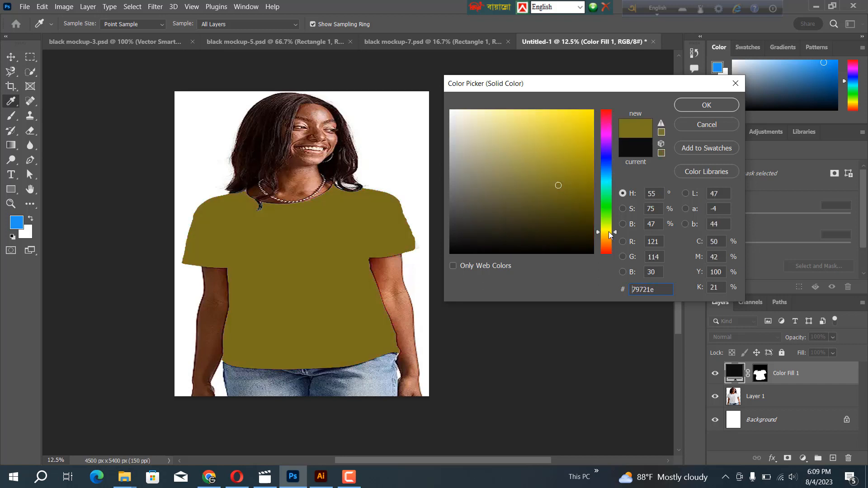
left_click(609, 248)
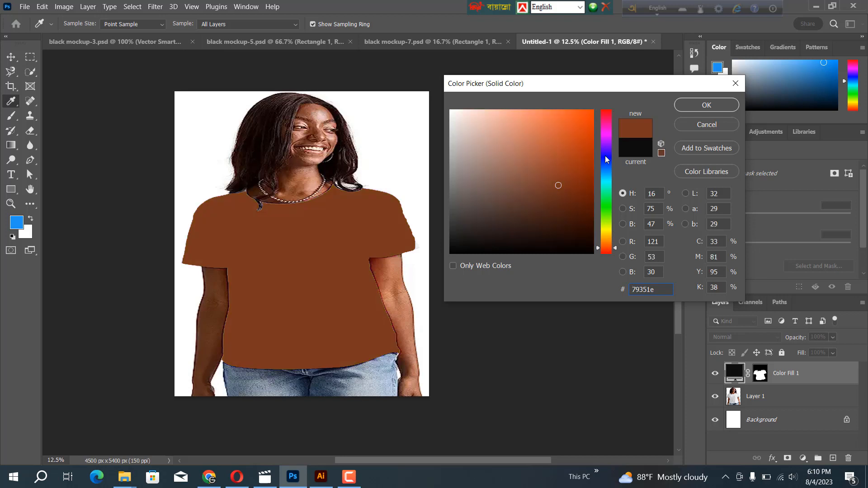
left_click(606, 158)
left_click(581, 141)
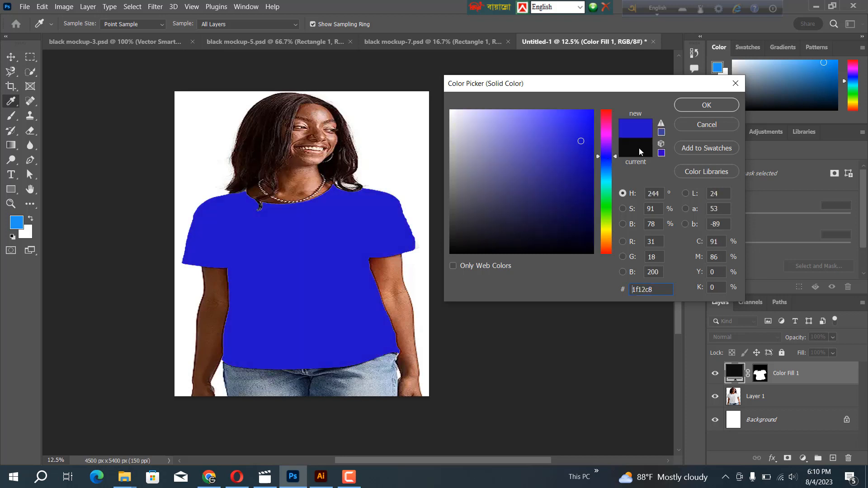
left_click(700, 127)
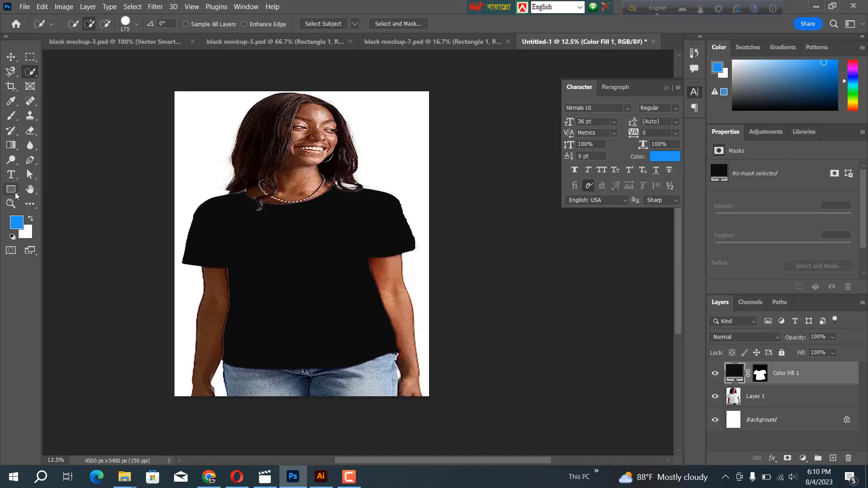
Draw a blue rectangle over the front of the T-shirt and adjust its sides to about 2089 x 2425 px.
left_click_drag(16, 196, 48, 194)
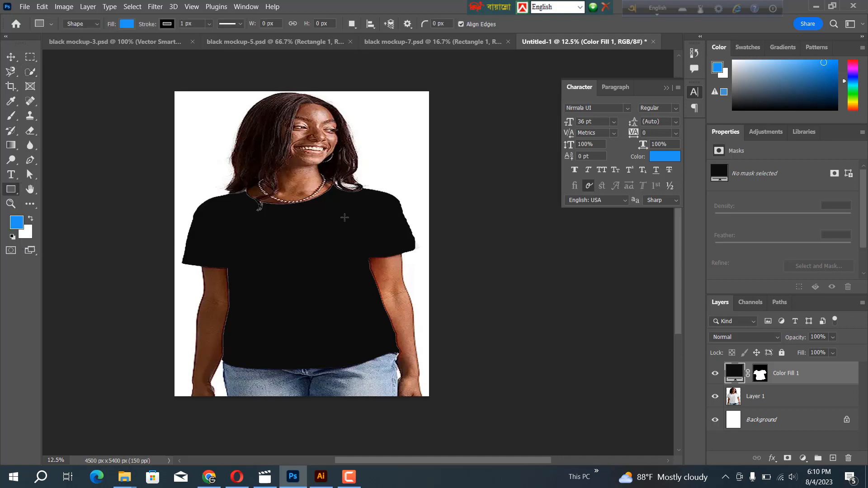
left_click_drag(249, 221, 362, 358)
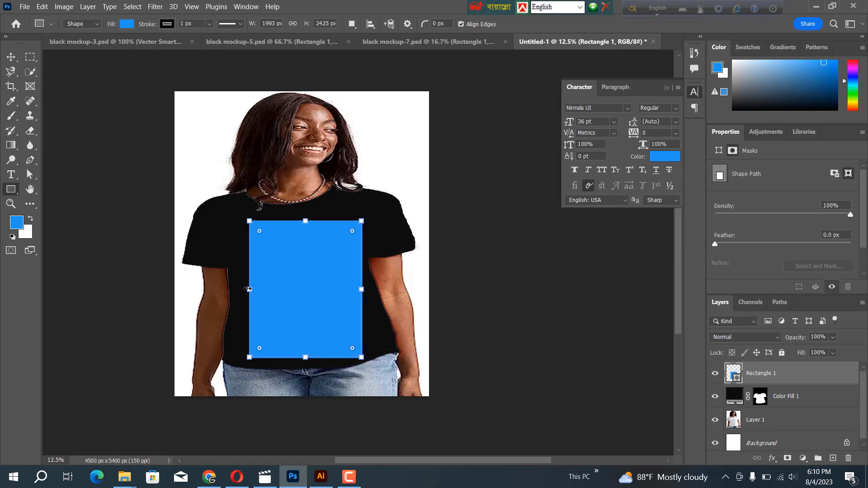
left_click_drag(246, 289, 238, 287)
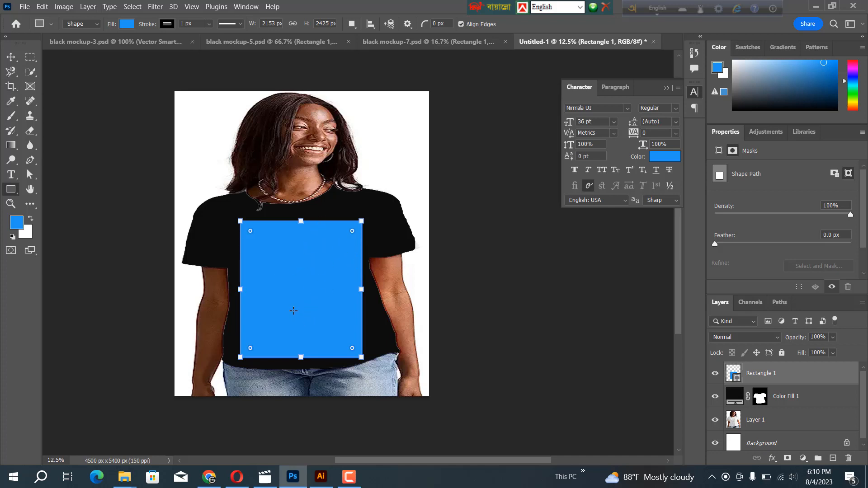
left_click_drag(364, 287, 359, 289)
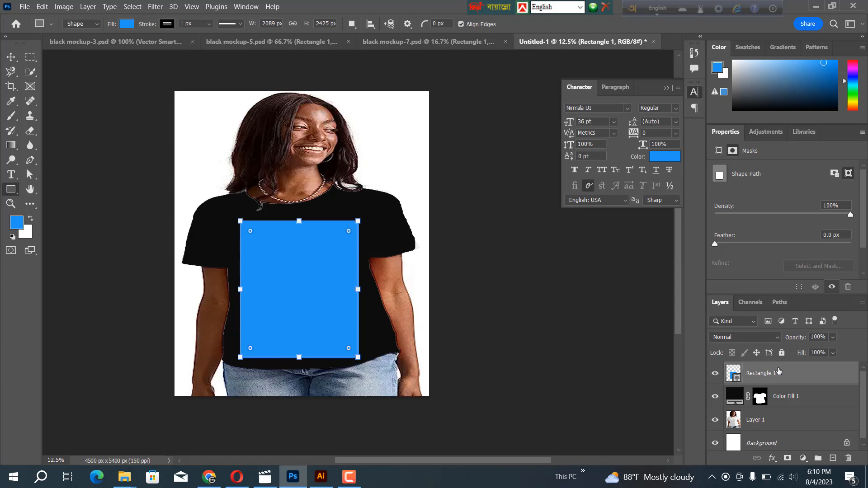
Convert the rectangle layer to a smart object and open its contents for editing.
right_click(779, 372)
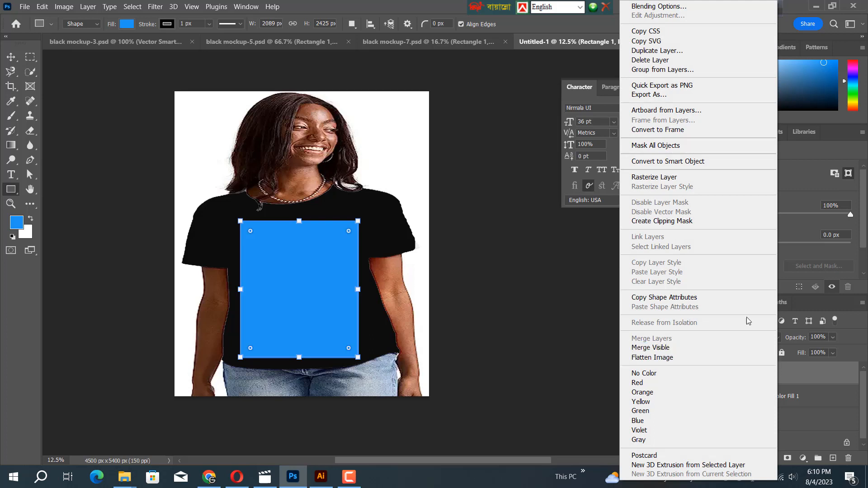
left_click(660, 163)
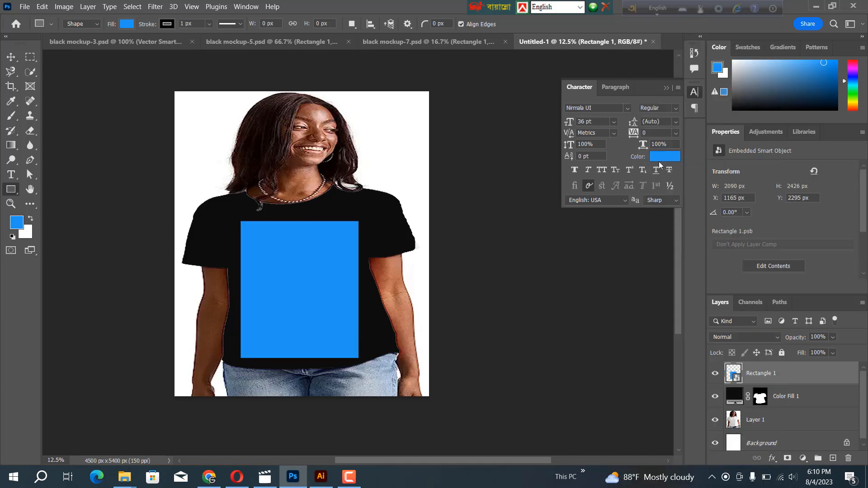
double_click(735, 379)
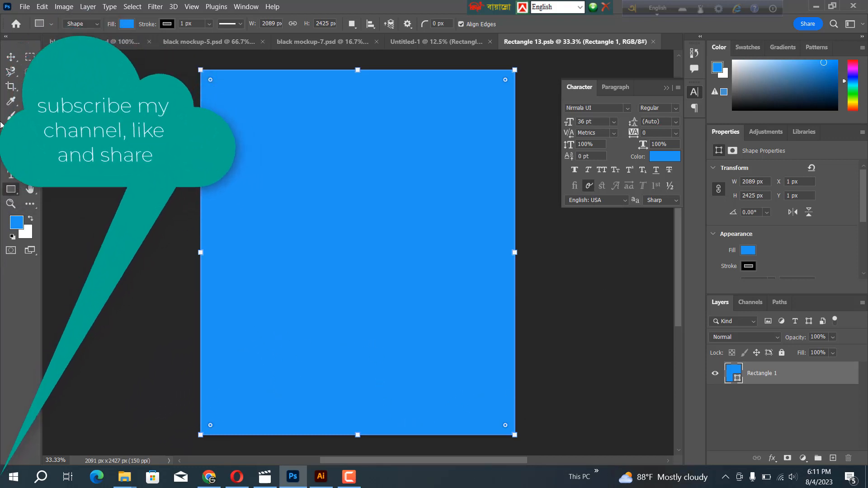
Copy the "For Me Walk by Faith" design from Illustrator and paste it into the rectangle's smart object contents in Photoshop.
left_click(321, 476)
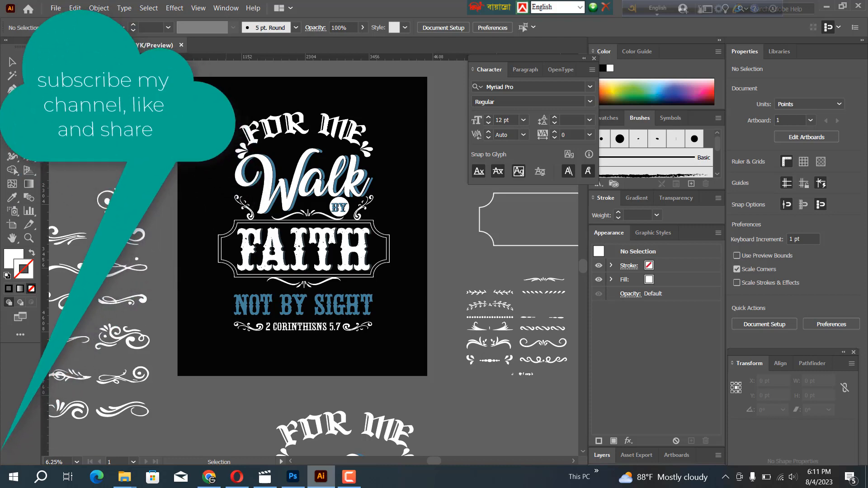
left_click_drag(226, 114, 386, 355)
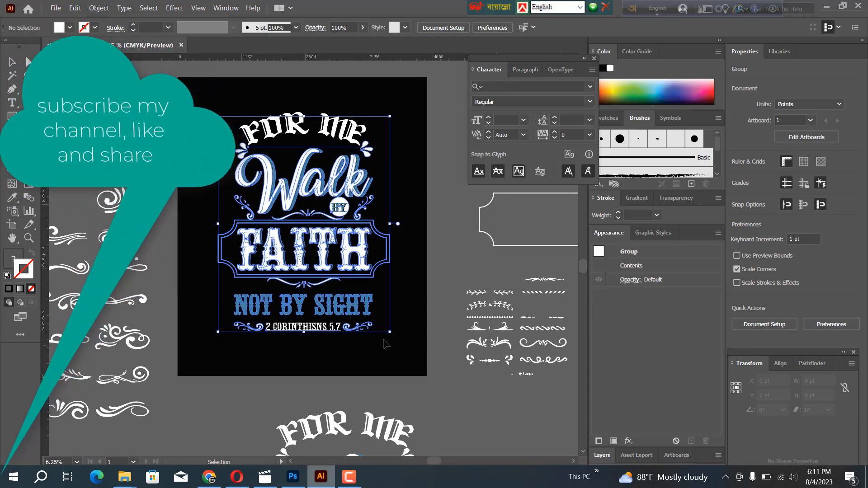
left_click_drag(285, 208, 289, 423)
left_click(293, 476)
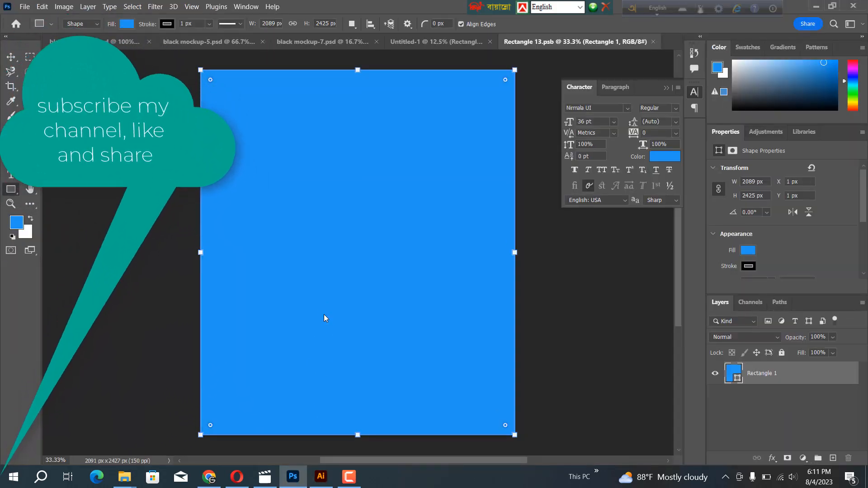
key("ctrl+v")
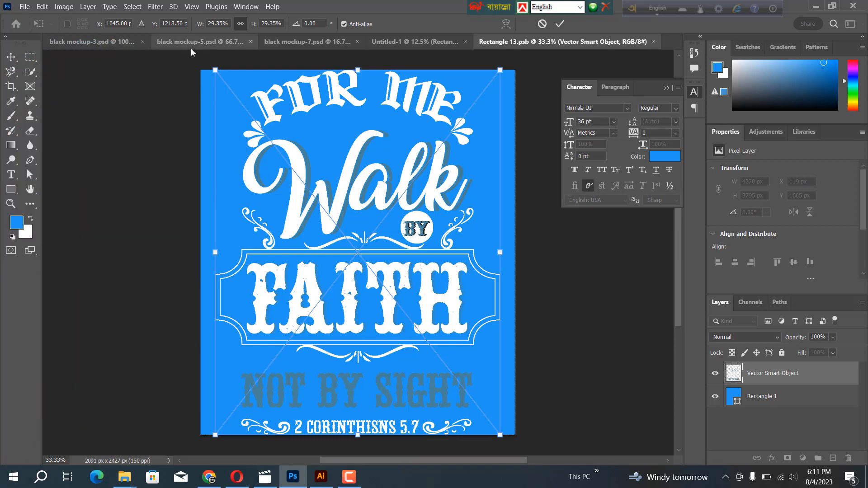
Scale the pasted design down around its centre to about 1540 x 1853 px, leaving a blue margin on all sides.
left_click_drag(219, 81, 227, 93)
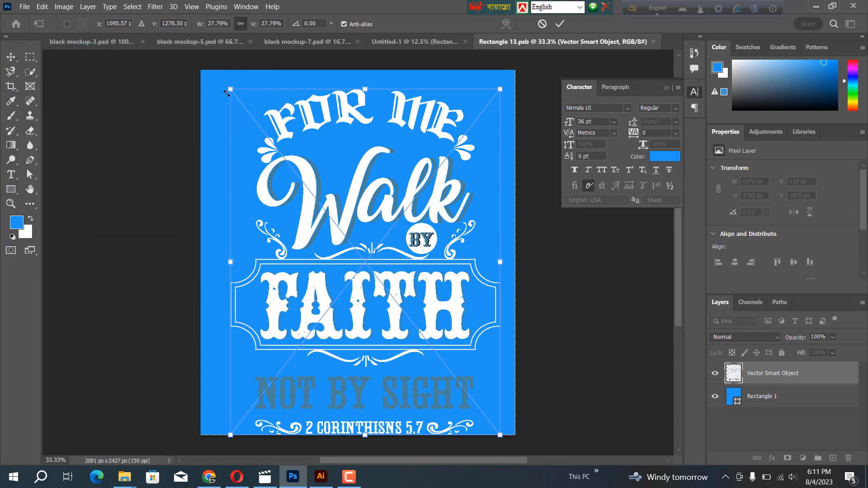
key("ctrl+z")
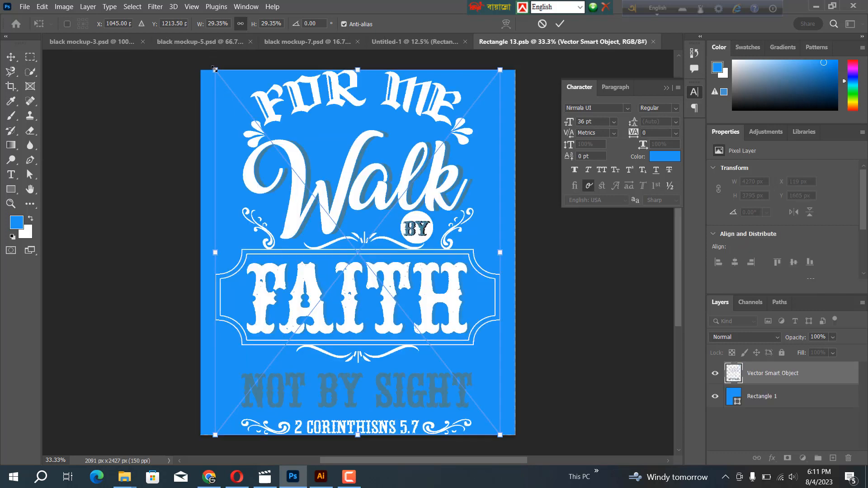
left_click_drag(215, 70, 242, 112)
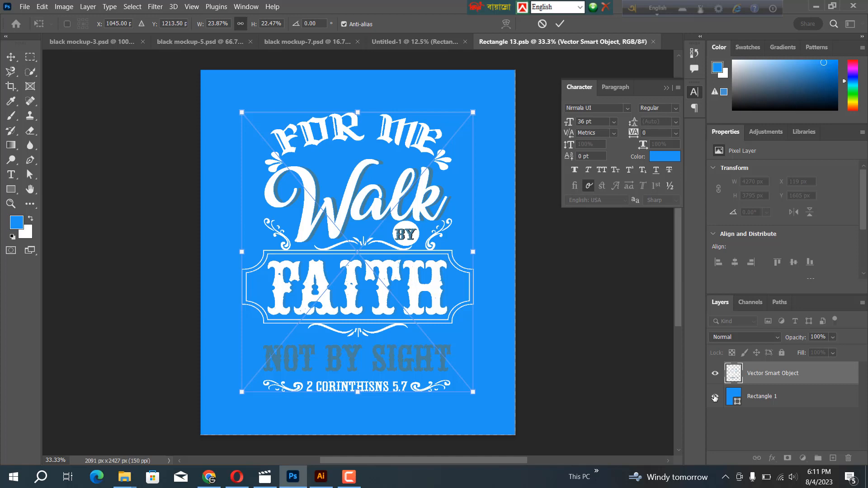
key("Return")
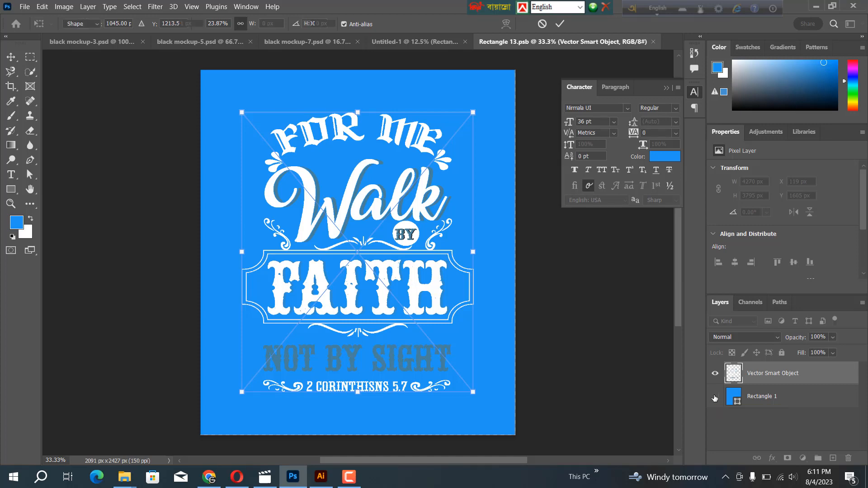
Check the design with the blue rectangle hidden, show the rectangle again, save the smart object contents and return to the mockup.
left_click(715, 397)
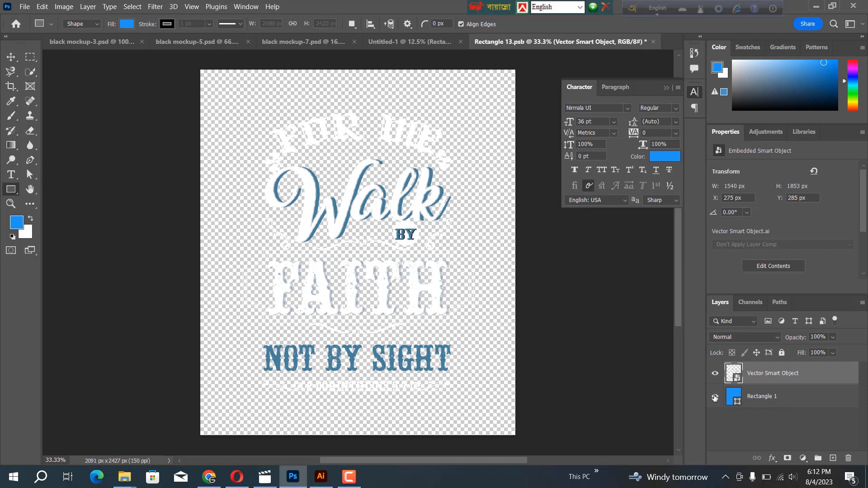
left_click(715, 397)
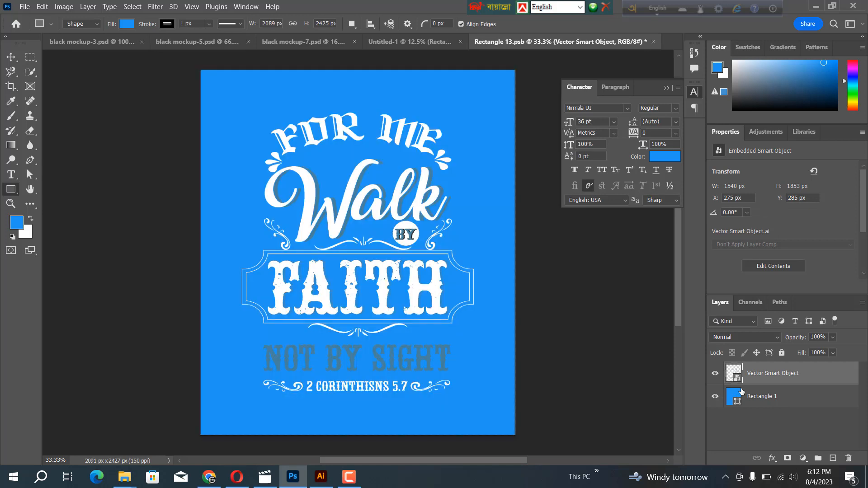
key("ctrl+s")
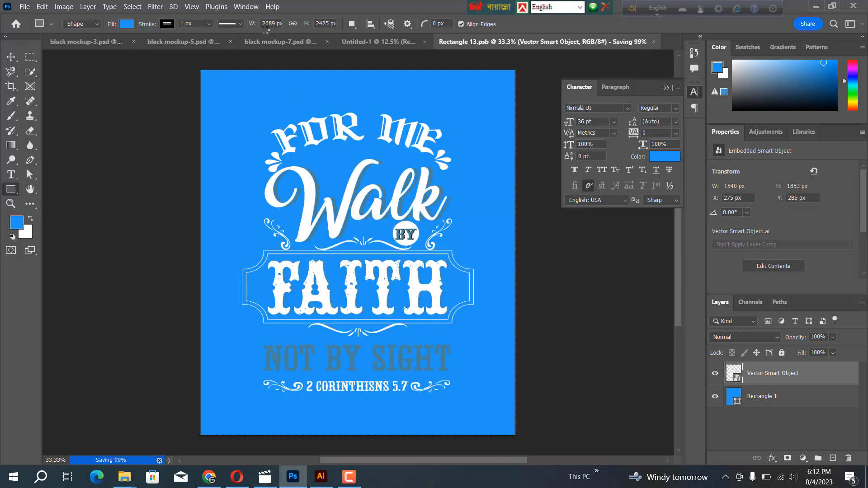
left_click(411, 40)
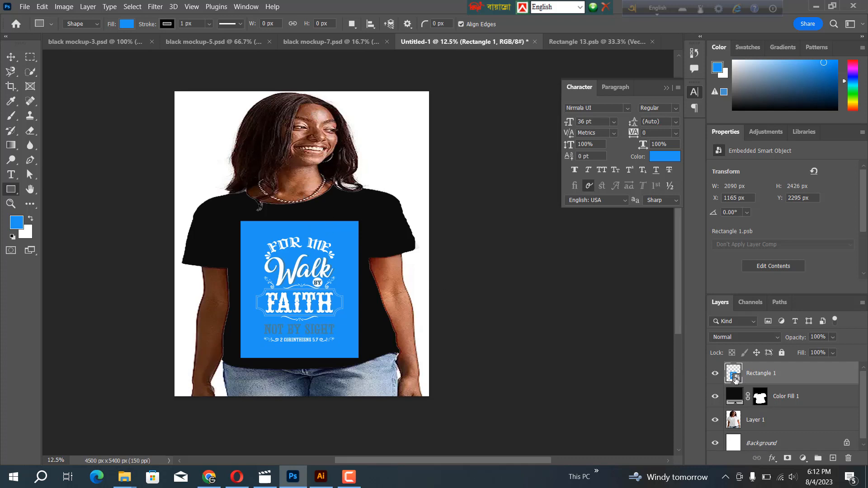
Reopen the smart object, hide the blue rectangle behind the design, save the contents and return to the mockup.
double_click(735, 378)
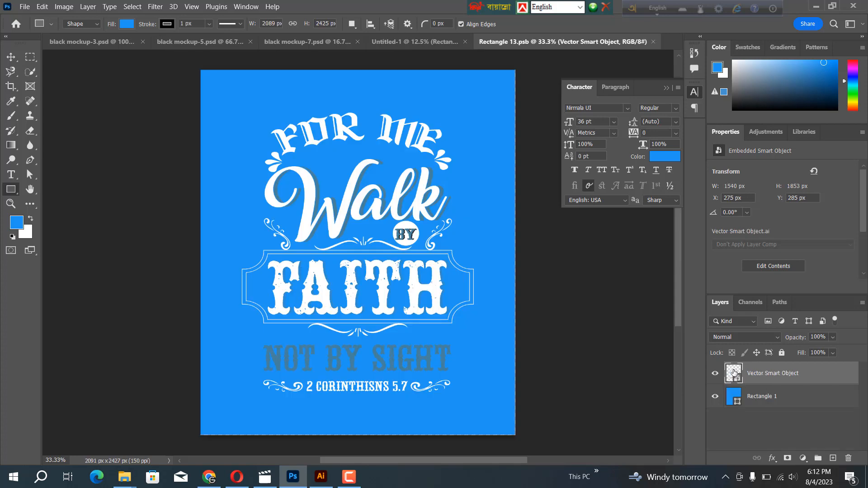
left_click(714, 396)
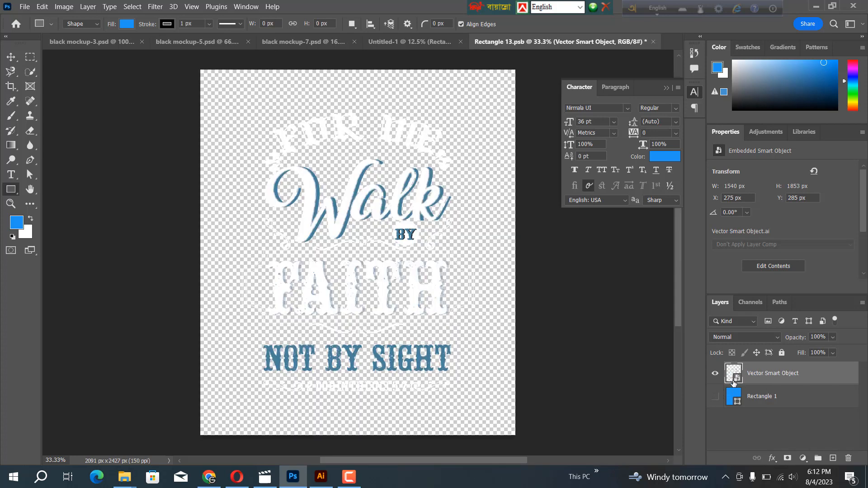
key("ctrl+s")
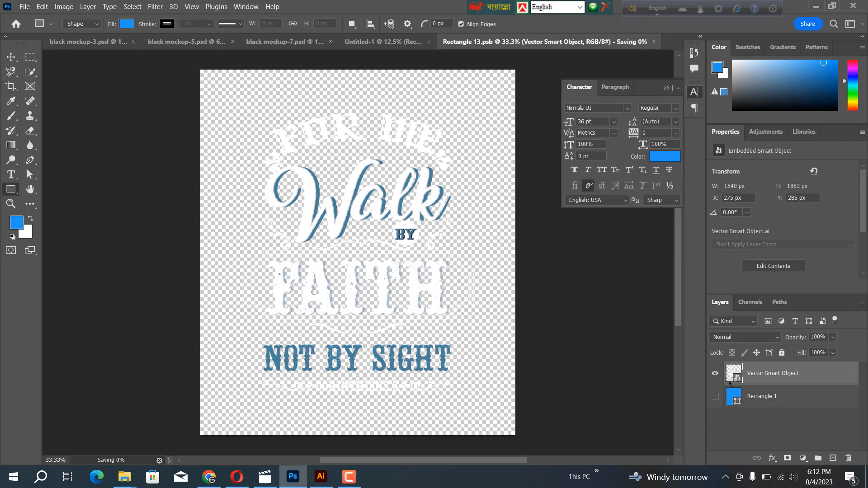
left_click(412, 42)
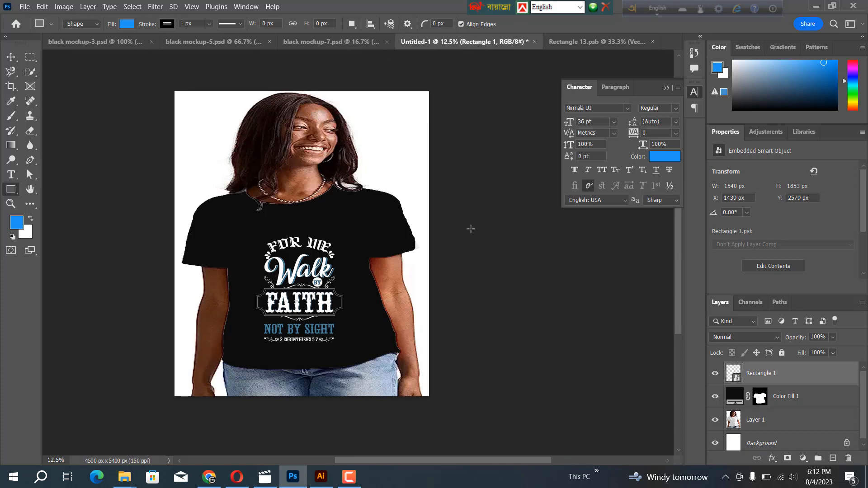